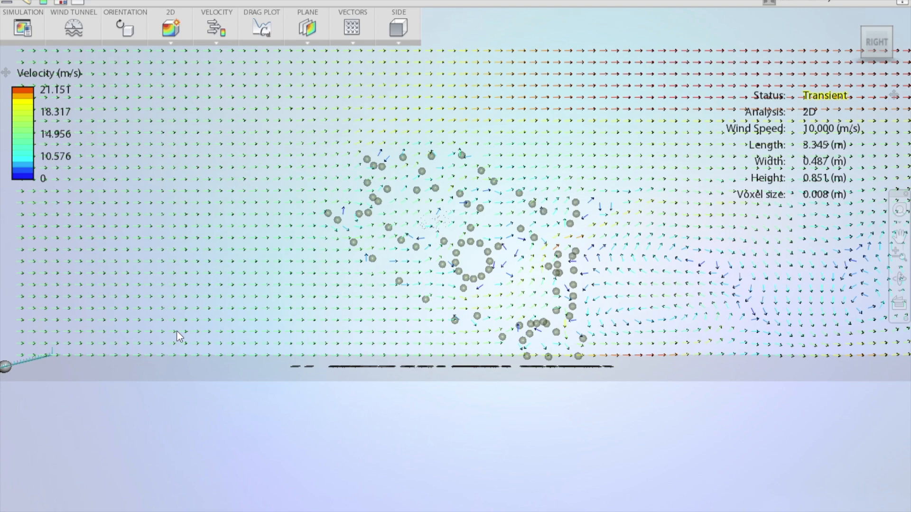
# Set the model orientation's X angle to 90 degrees to lay the model flat in the wind tunnel
pyautogui.moveTo(212, 358); pyautogui.dragTo(279, 376)
pyautogui.scroll(-5, 278, 375)
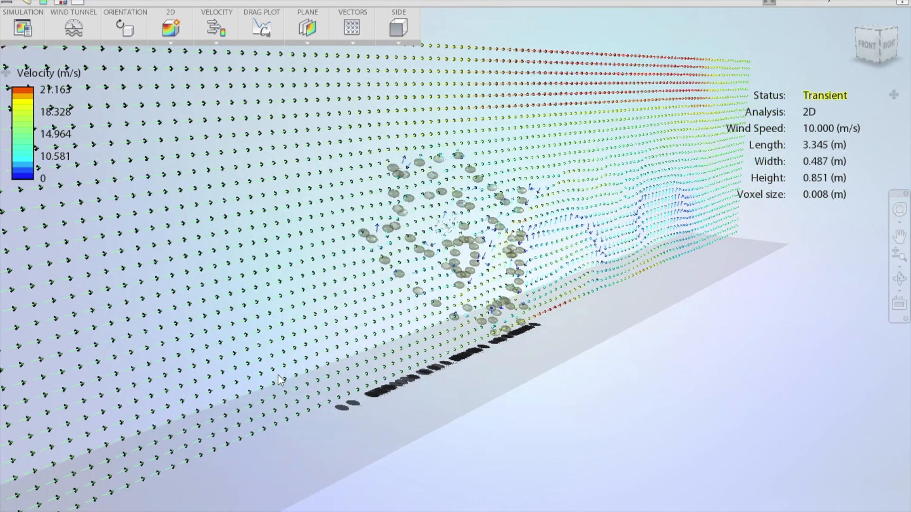
pyautogui.scroll(4, 278, 375)
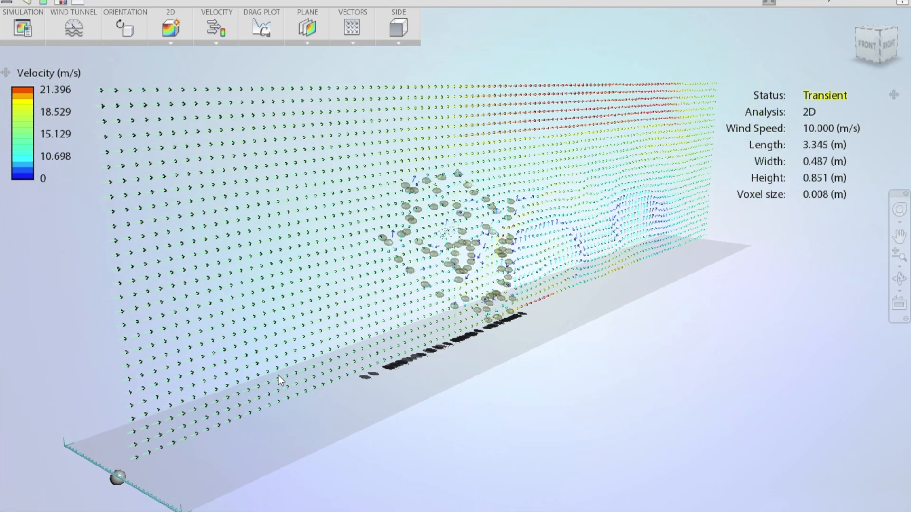
pyautogui.moveTo(278, 368); pyautogui.dragTo(308, 368)
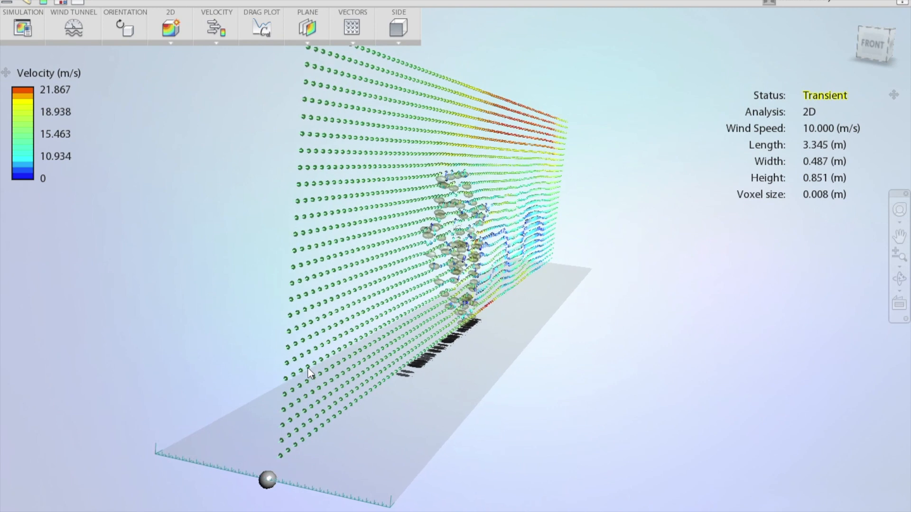
pyautogui.click(120, 30)
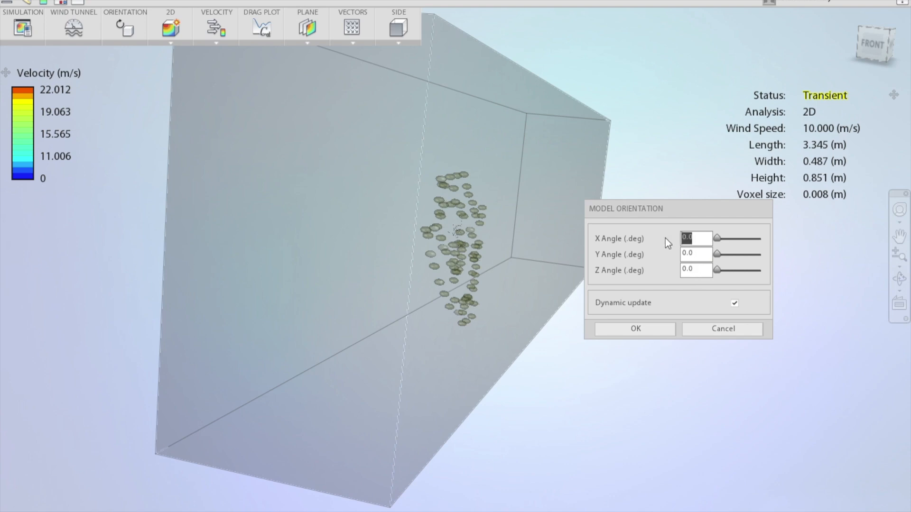
pyautogui.write('90')
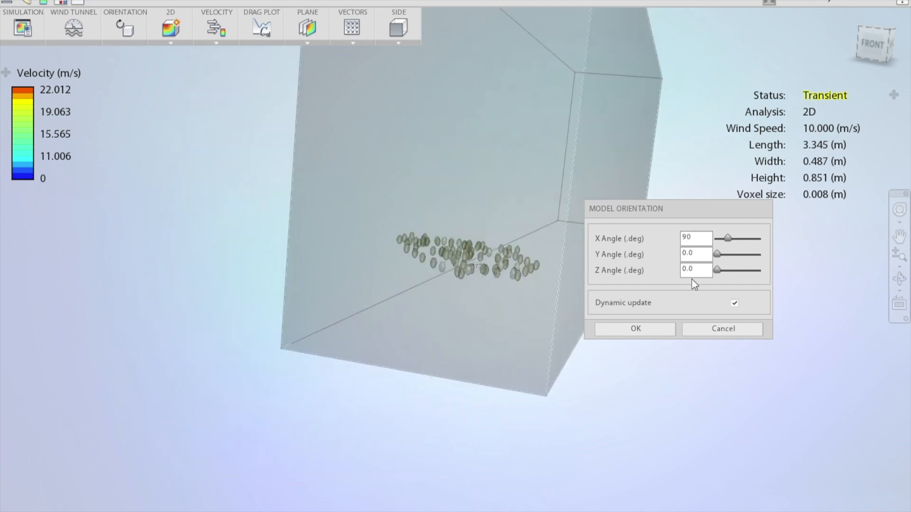
pyautogui.click(649, 329)
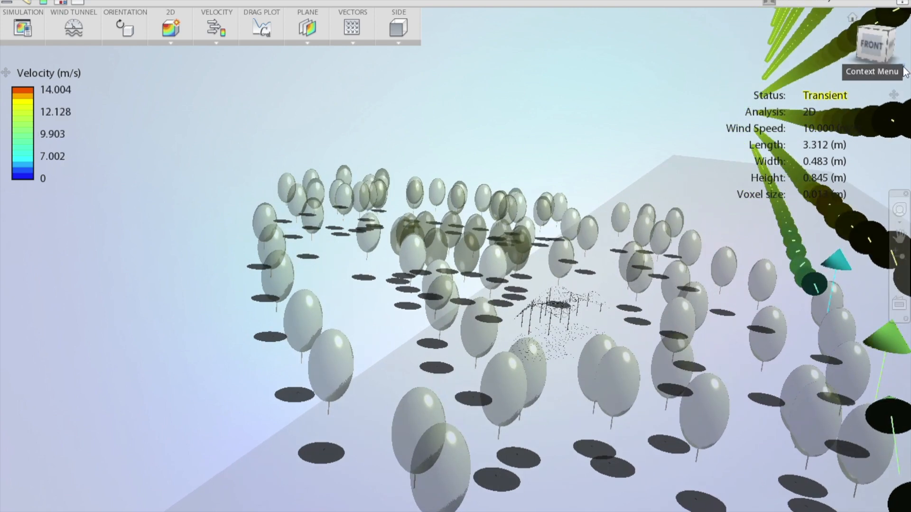
# Switch the view projection to Orthographic and bring the whole model and flow plane into view
pyautogui.click(903, 69)
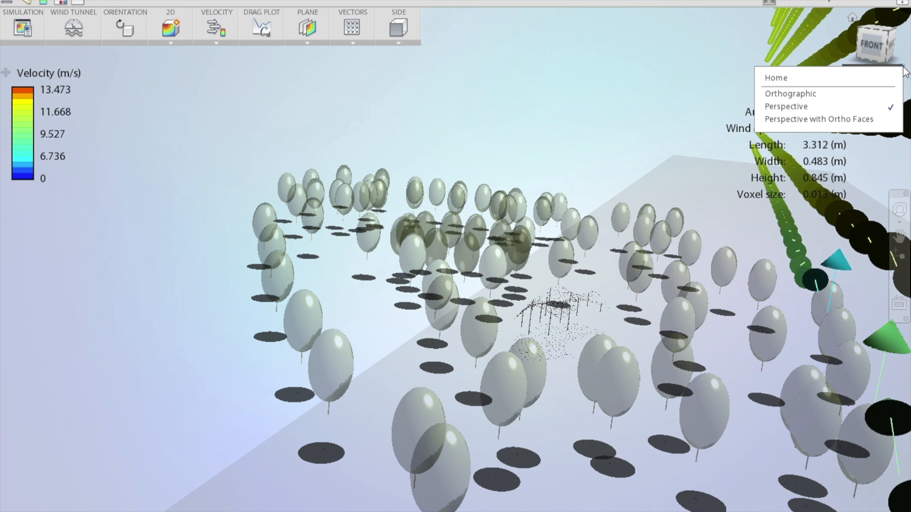
pyautogui.click(849, 98)
pyautogui.moveTo(412, 298); pyautogui.dragTo(559, 337, button='middle')
pyautogui.scroll(2, 557, 331)
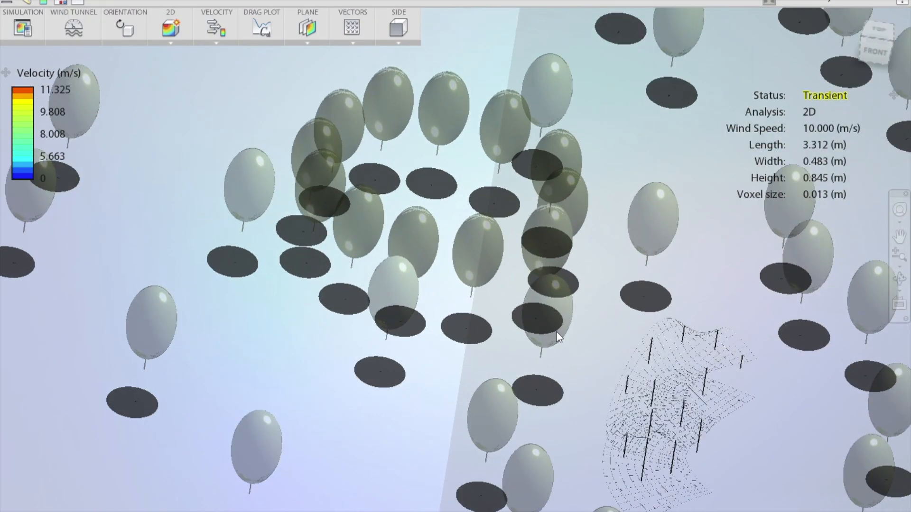
pyautogui.scroll(-3, 563, 400)
pyautogui.scroll(-2, 563, 400)
pyautogui.moveTo(563, 399); pyautogui.dragTo(563, 371, button='middle')
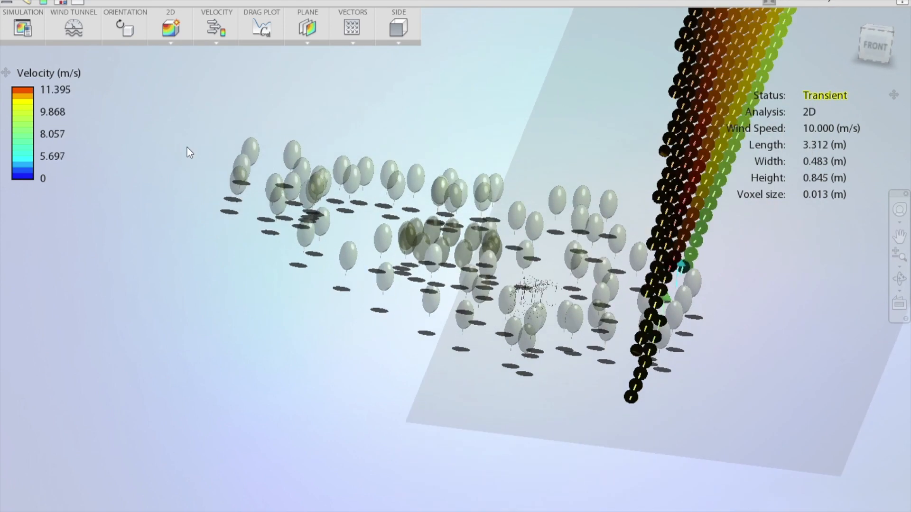
pyautogui.scroll(-2, 329, 244)
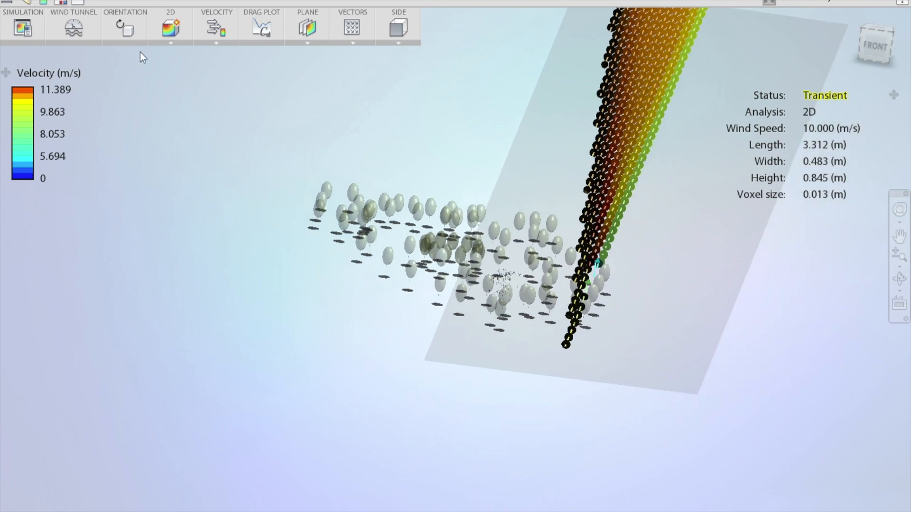
# Set the wind speed to 11 m/s and enlarge the wind tunnel to about 0.88 m high and 0.89 m wide
pyautogui.click(61, 19)
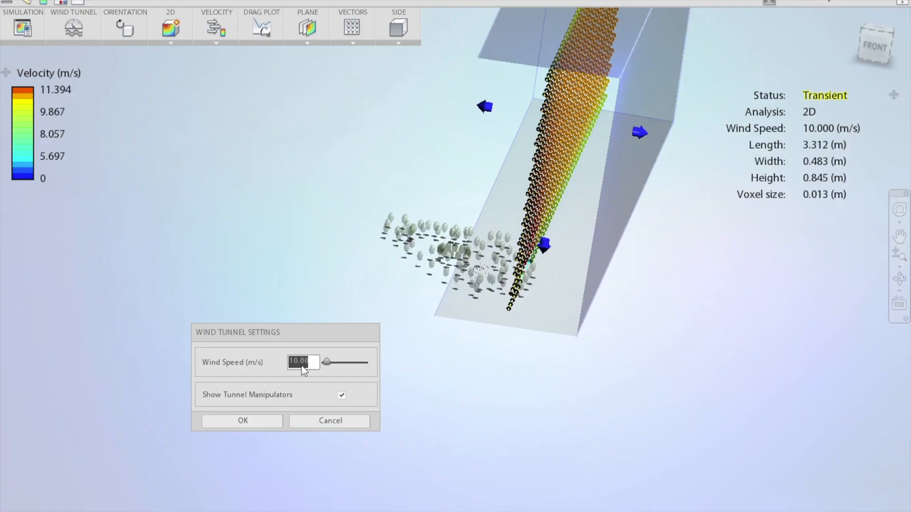
pyautogui.write('11')
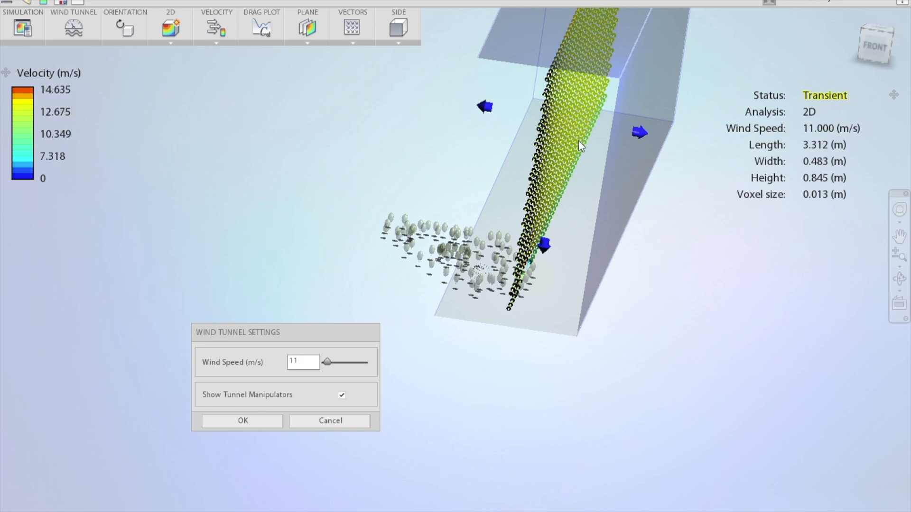
pyautogui.scroll(-1, 578, 112)
pyautogui.scroll(-4, 579, 113)
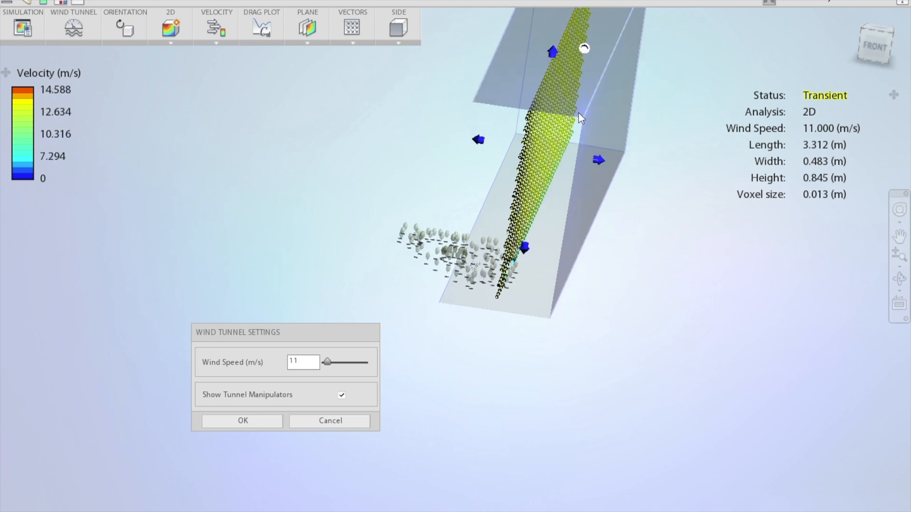
pyautogui.moveTo(542, 76); pyautogui.dragTo(540, 79)
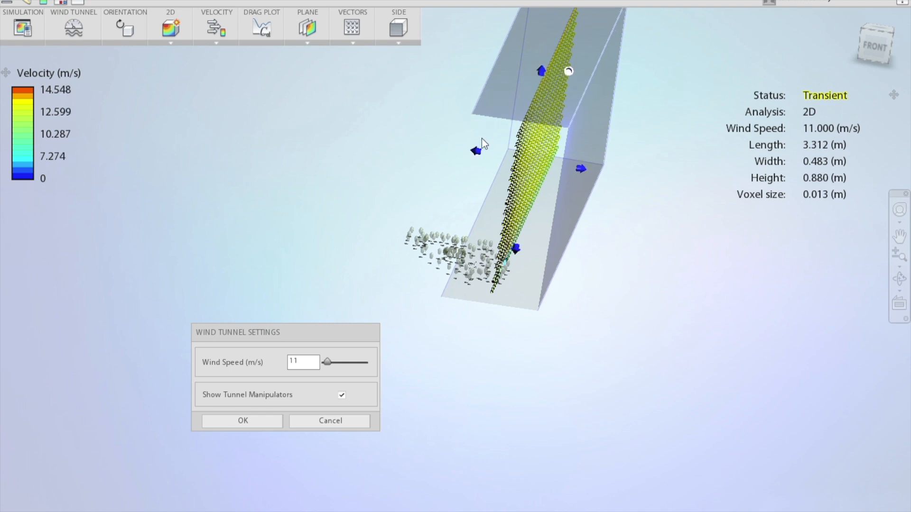
pyautogui.moveTo(477, 152); pyautogui.dragTo(400, 150)
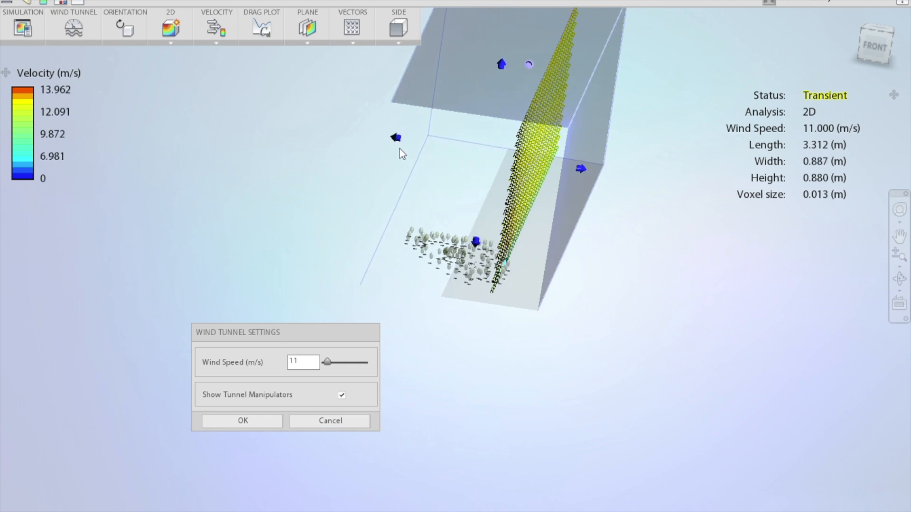
# Shorten the wind tunnel from both ends to about 1.21 m long and widen it to about 0.95 m around the model
pyautogui.click(882, 29)
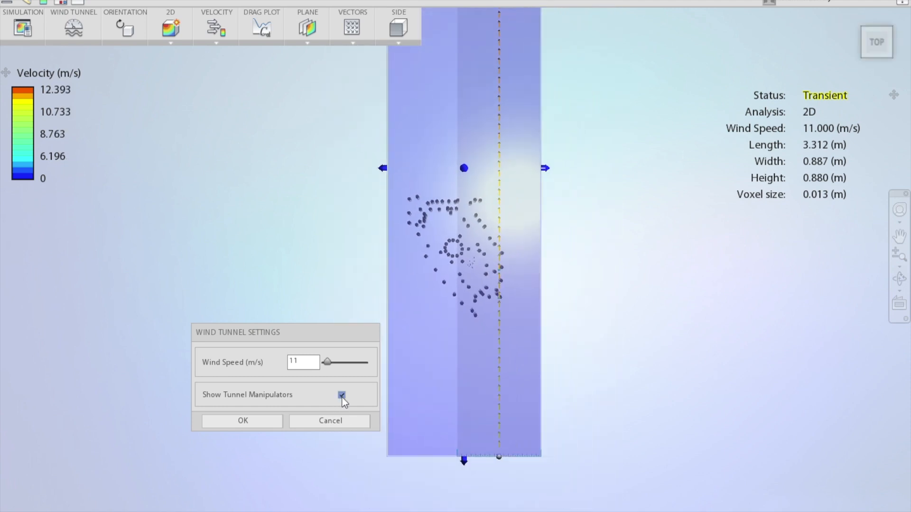
pyautogui.moveTo(468, 457); pyautogui.dragTo(469, 335)
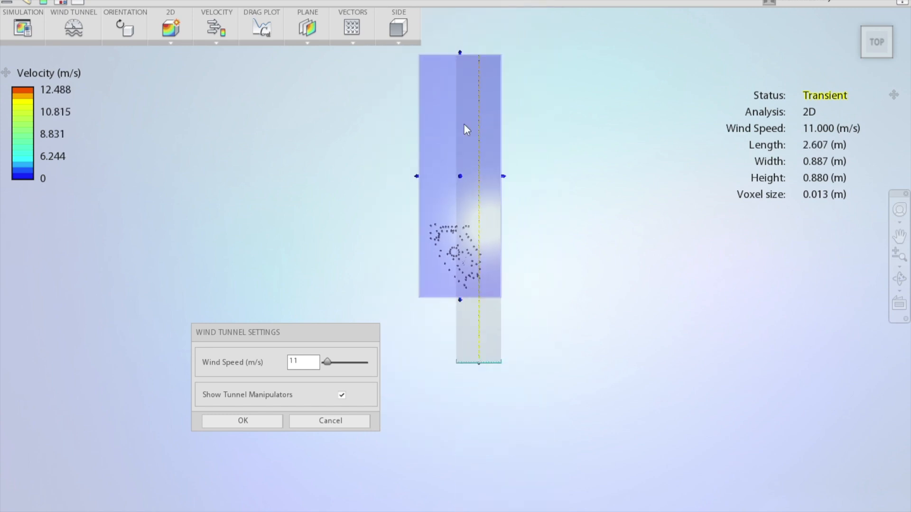
pyautogui.moveTo(462, 53); pyautogui.dragTo(459, 185)
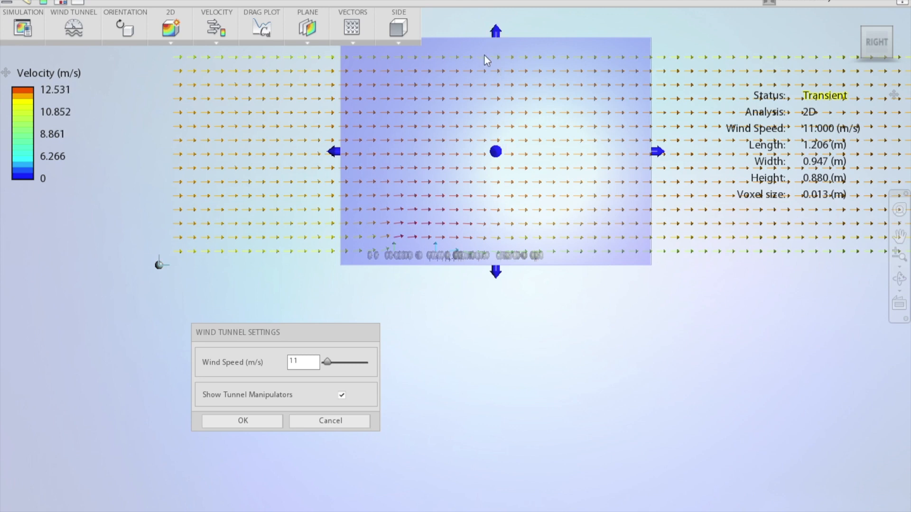
# Lower the wind tunnel's height to about 0.115 m and apply the tunnel settings
pyautogui.scroll(2, 508, 104)
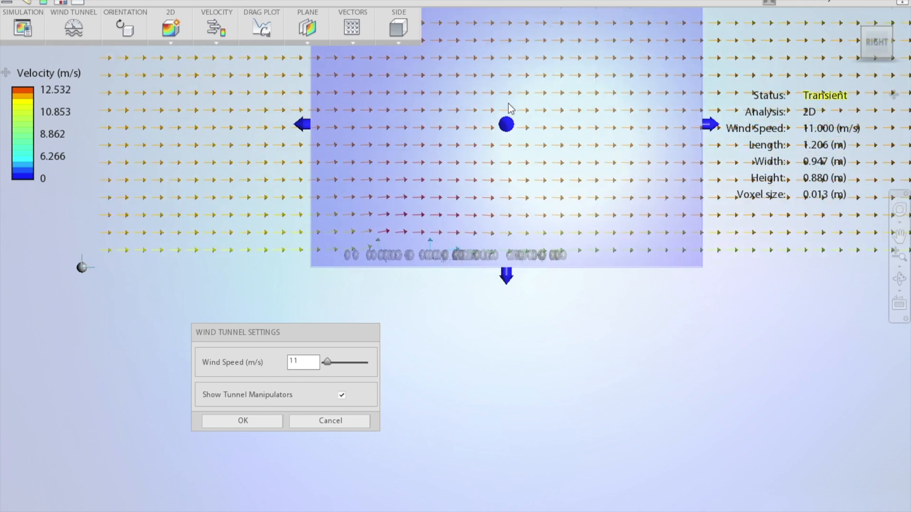
pyautogui.scroll(-4, 508, 103)
pyautogui.moveTo(488, 84); pyautogui.dragTo(474, 241)
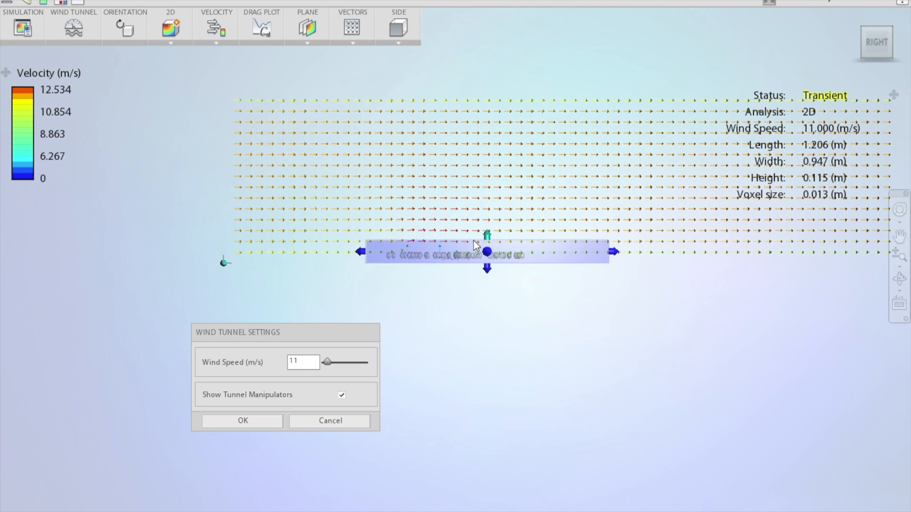
pyautogui.click(865, 31)
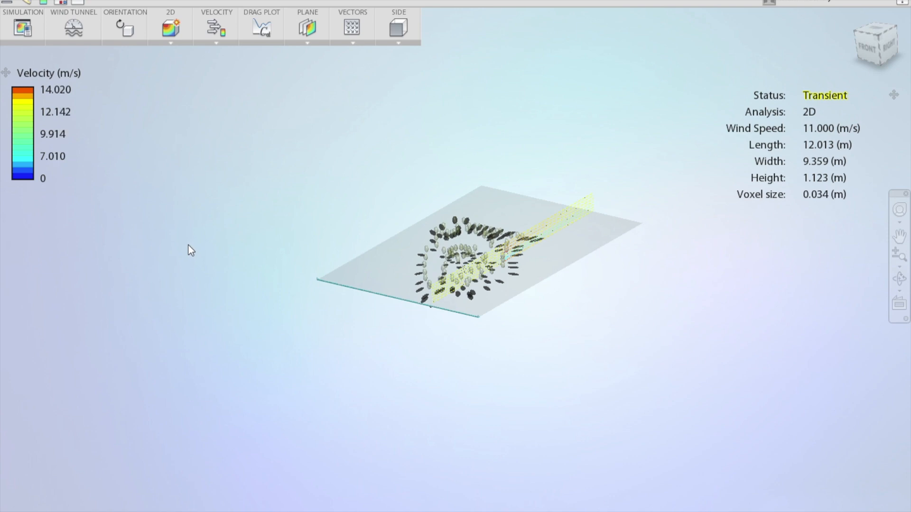
# Rotate the model in plan by setting its orientation's Y angle to 325 degrees
pyautogui.scroll(5, 411, 299)
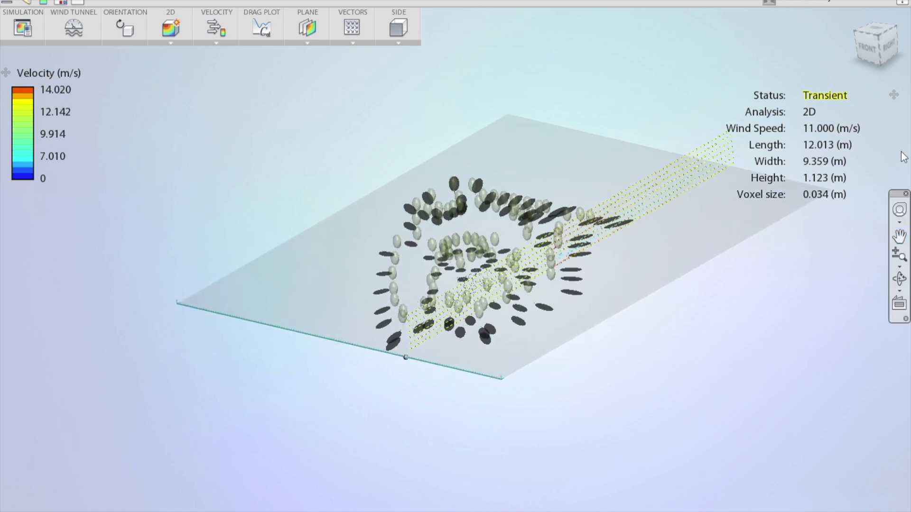
pyautogui.click(882, 33)
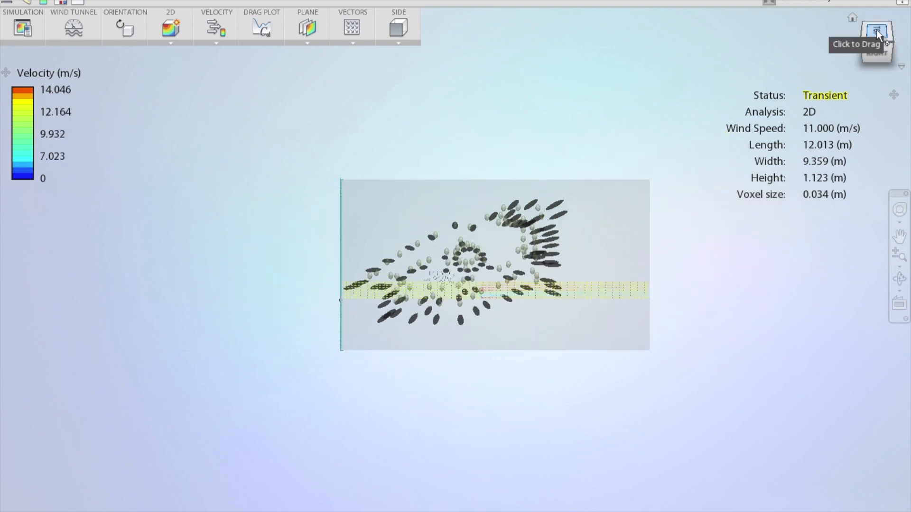
pyautogui.click(876, 31)
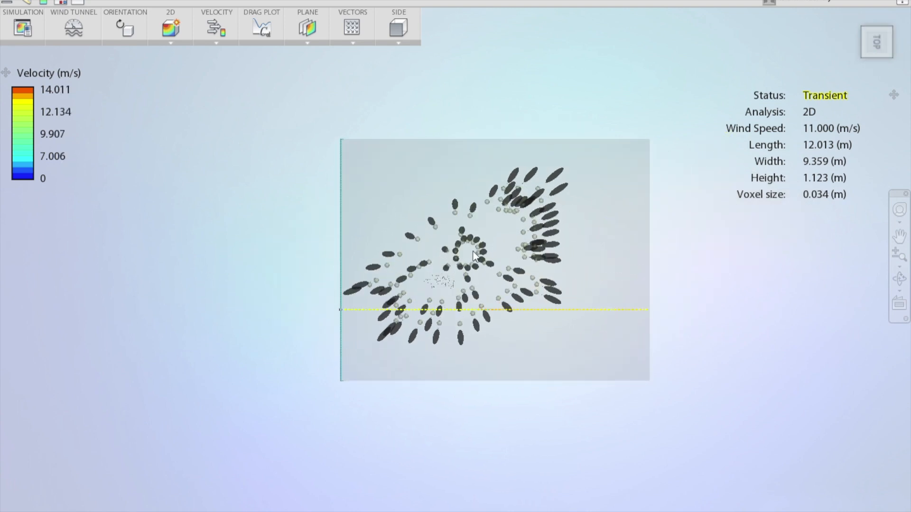
pyautogui.scroll(5, 475, 257)
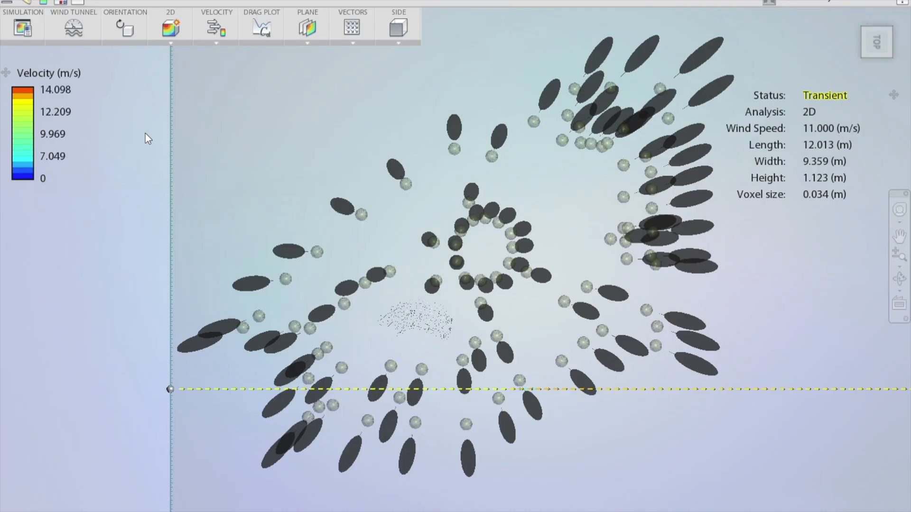
pyautogui.scroll(-5, 145, 134)
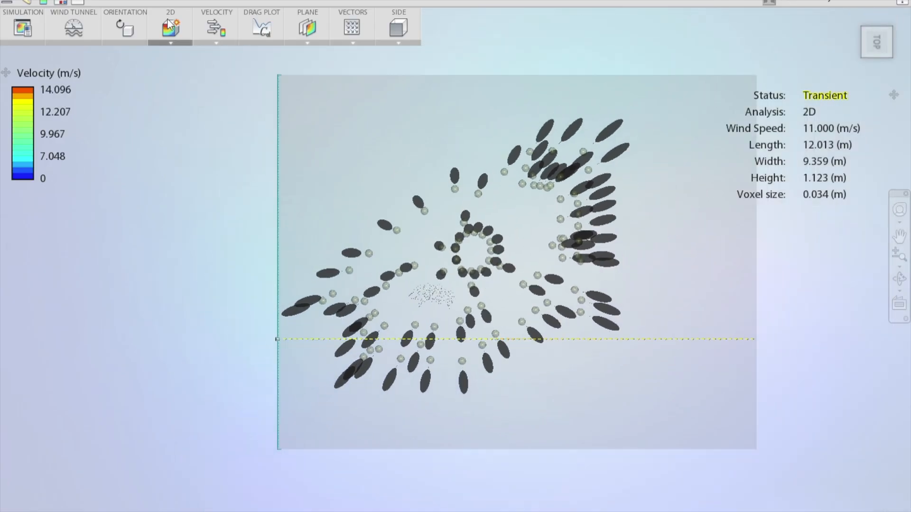
pyautogui.click(122, 27)
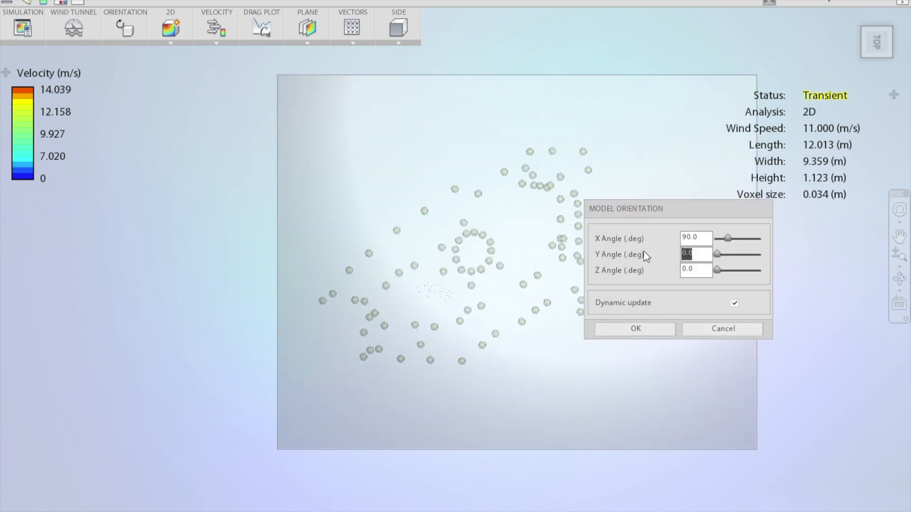
pyautogui.write('325')
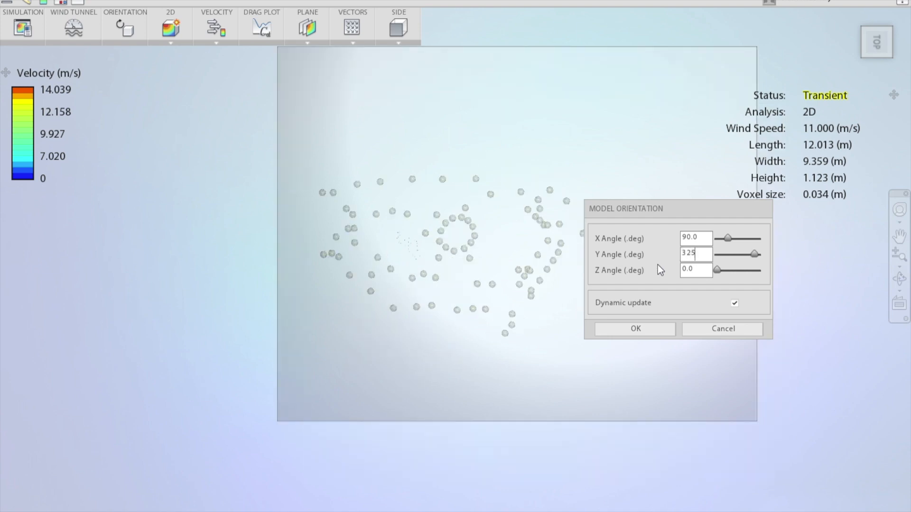
pyautogui.click(636, 330)
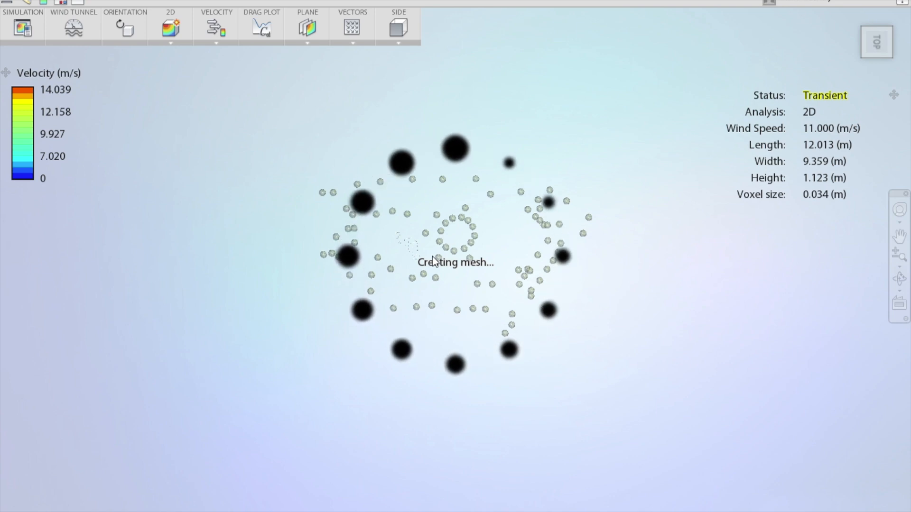